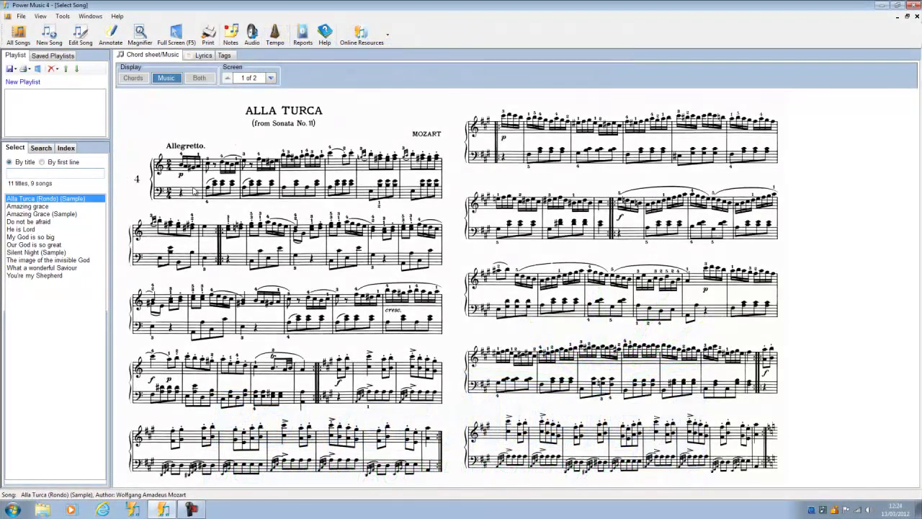
Step: Close the open song and start a full backup of all Power Music data
click(917, 16)
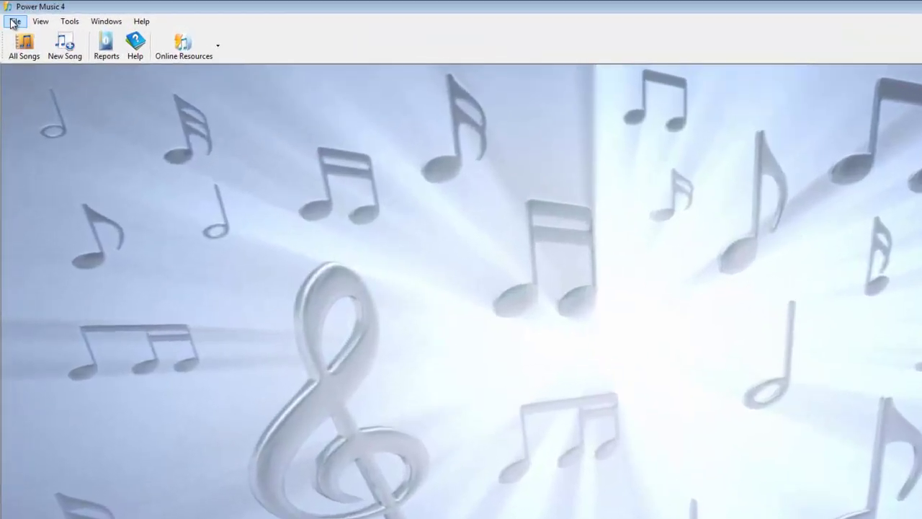
click(14, 22)
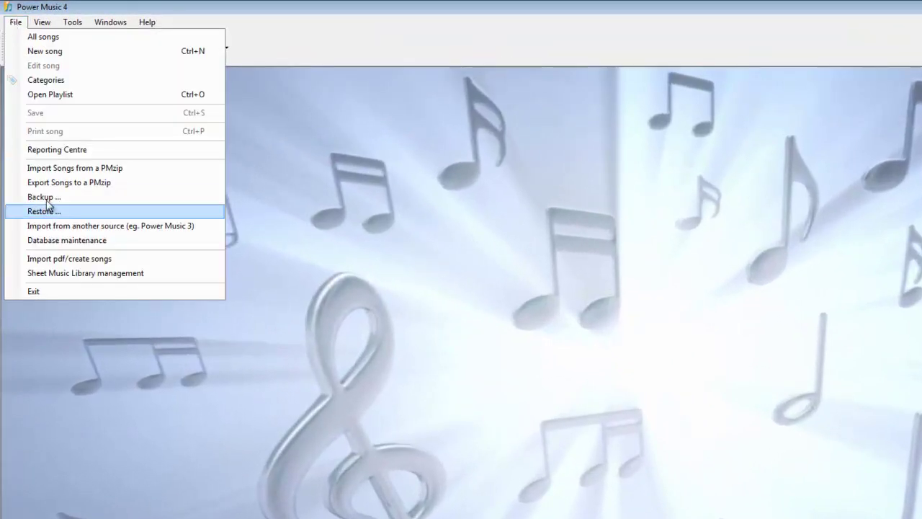
click(43, 197)
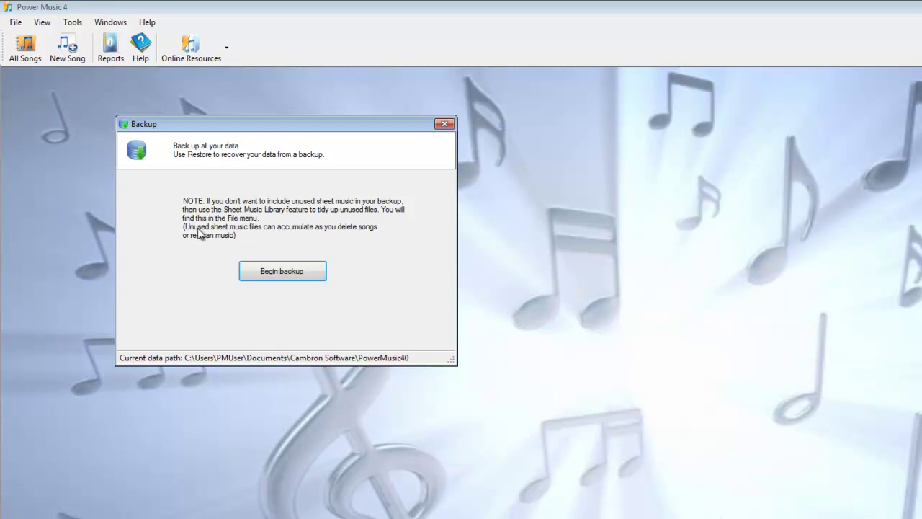
click(281, 272)
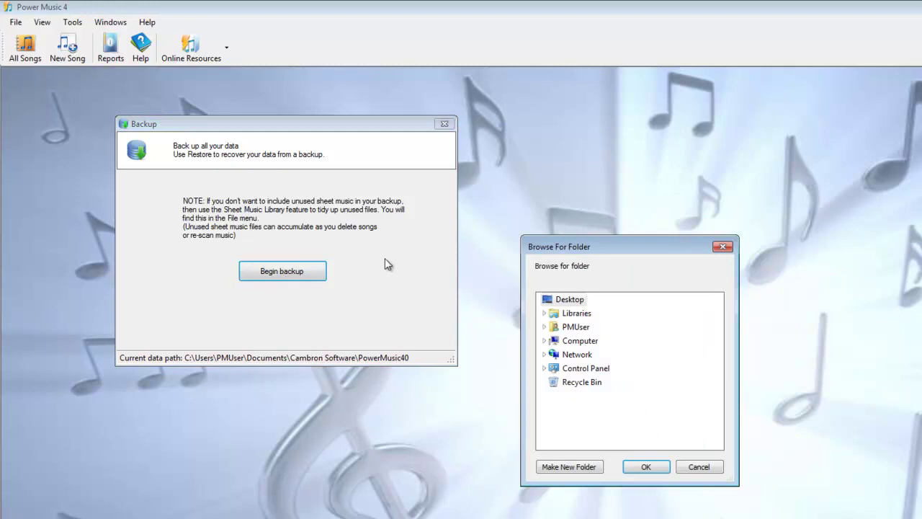
Step: Set Libraries > Documents > My Documents as the backup destination and confirm
click(545, 313)
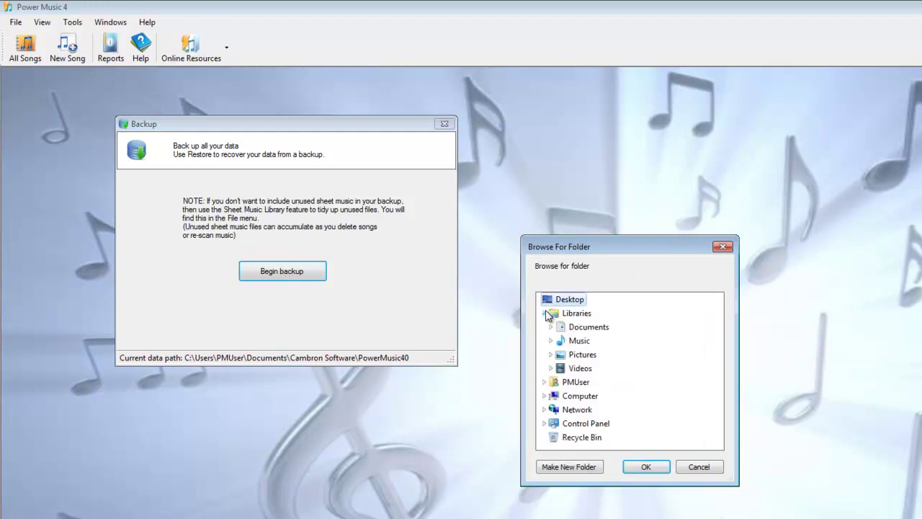
double_click(581, 327)
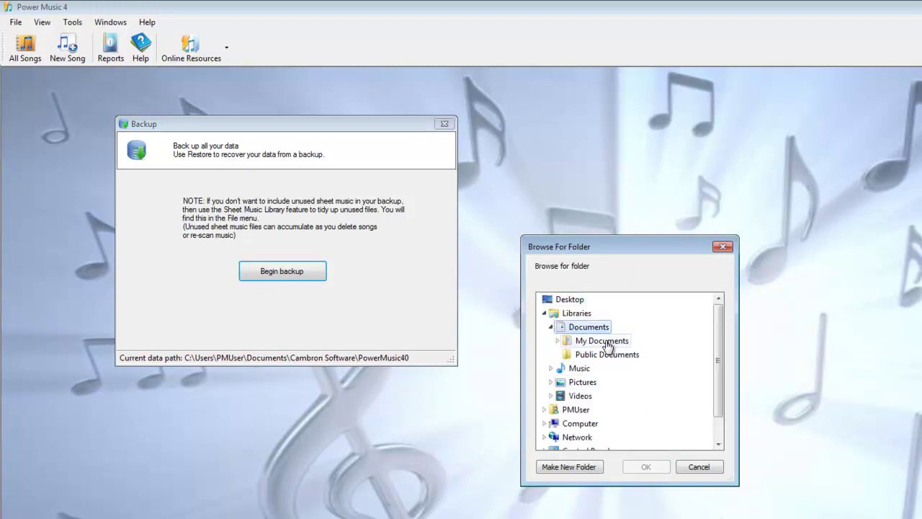
double_click(602, 341)
click(647, 467)
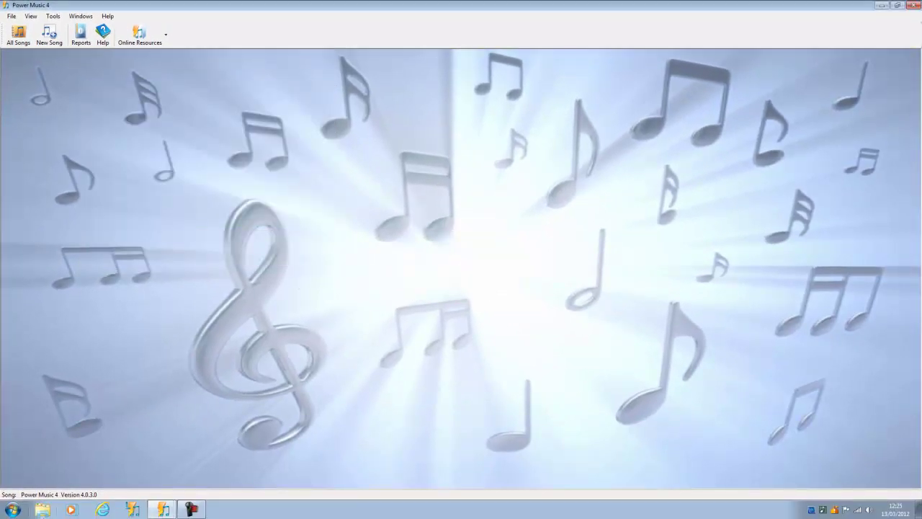
click(42, 511)
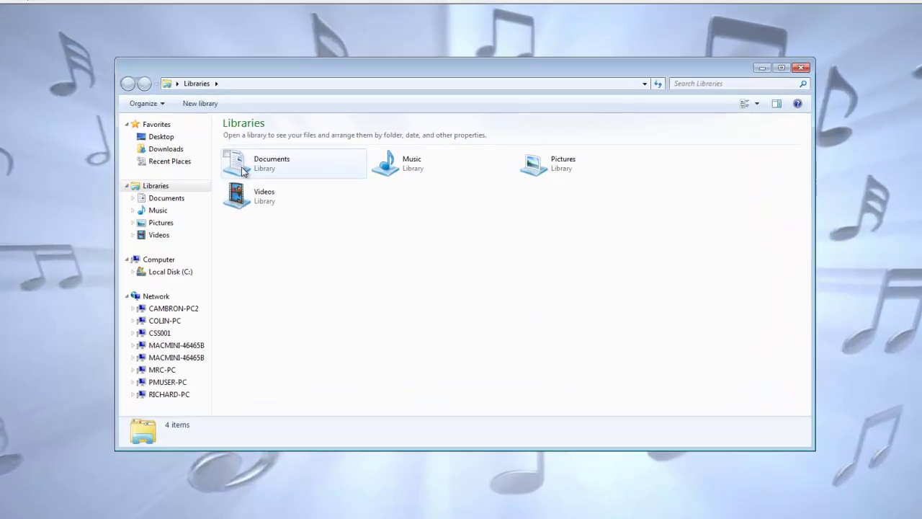
click(285, 184)
double_click(193, 150)
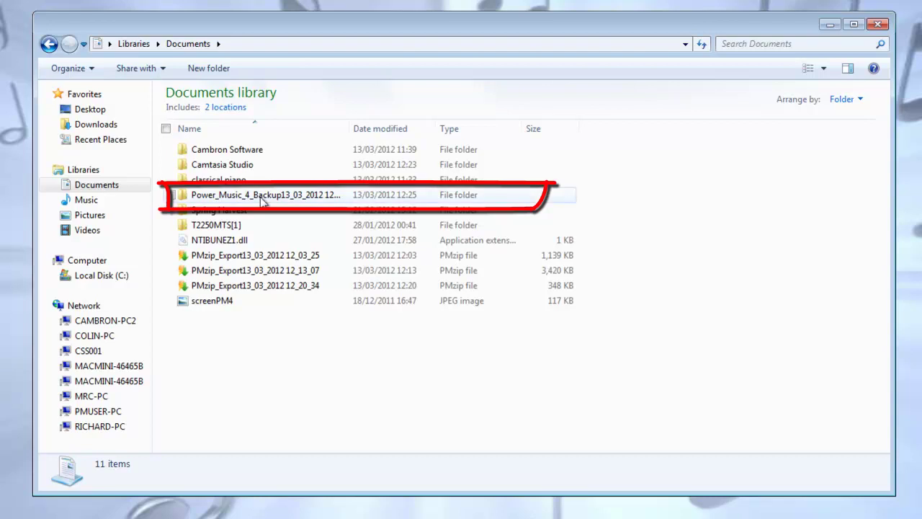
click(261, 200)
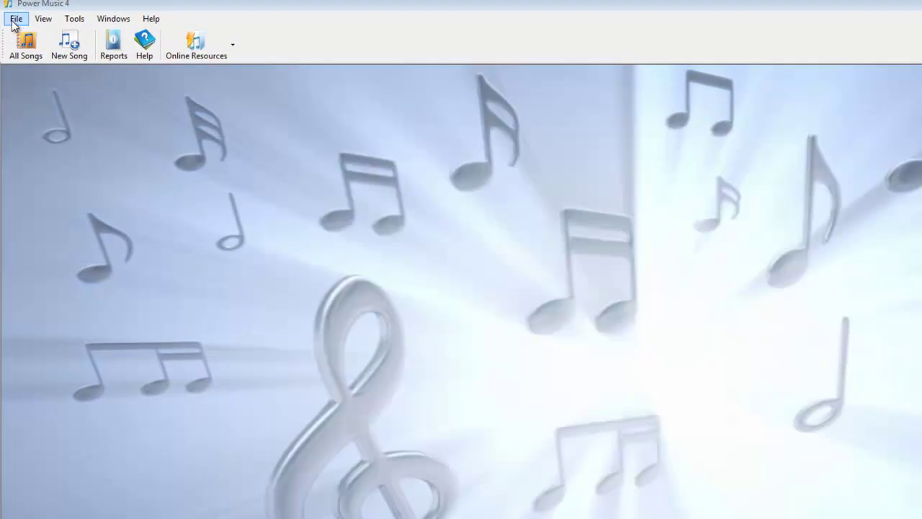
Step: Restore from the Power_Music_4_Backup folder in My Documents, confirming the overwrite of songs and playlists
click(16, 20)
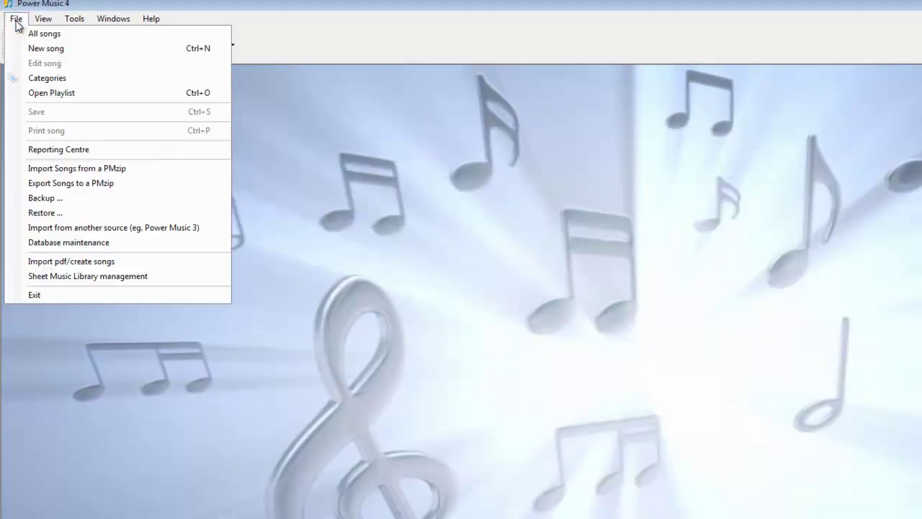
click(51, 212)
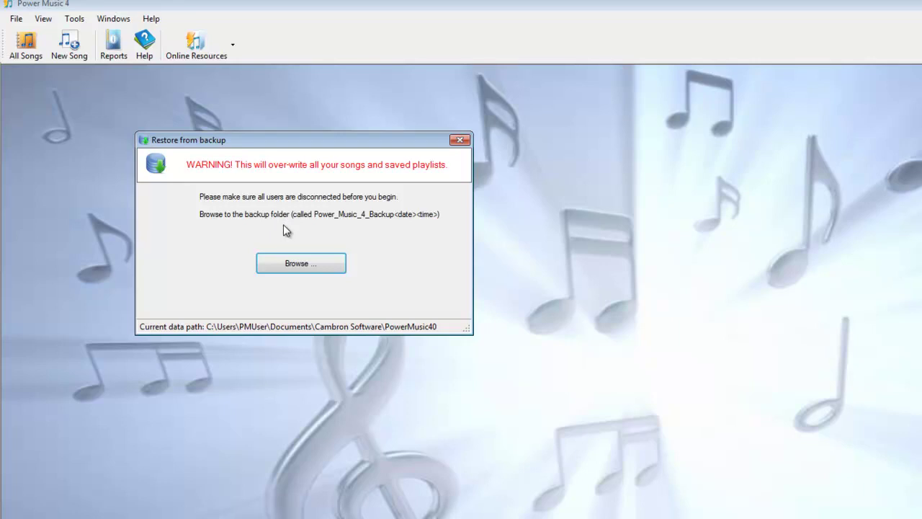
click(305, 265)
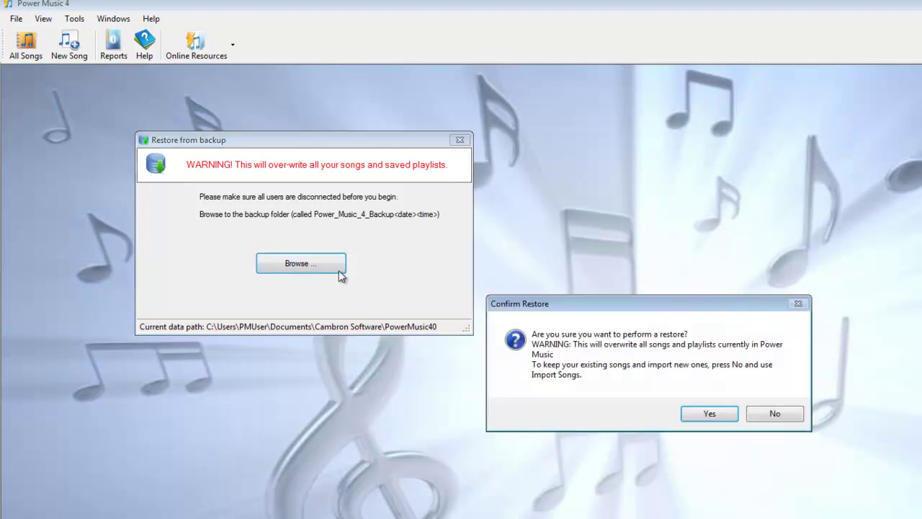
click(711, 414)
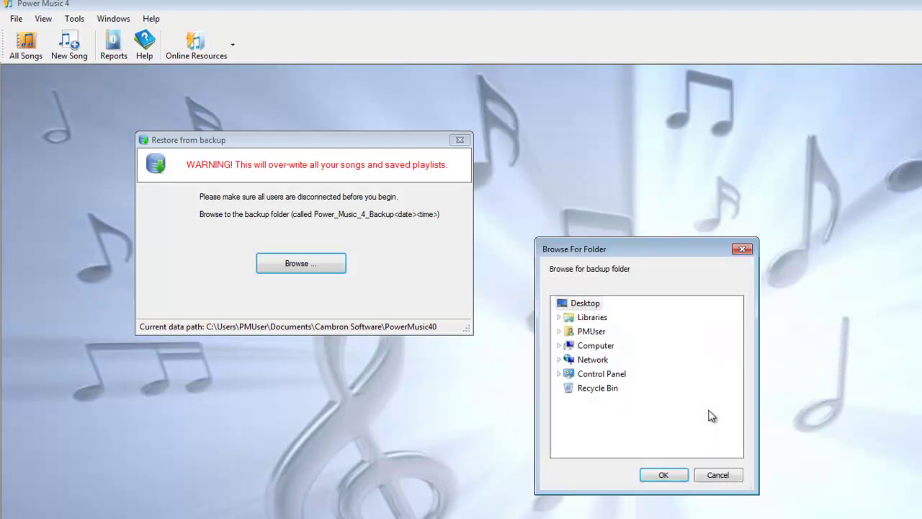
click(576, 332)
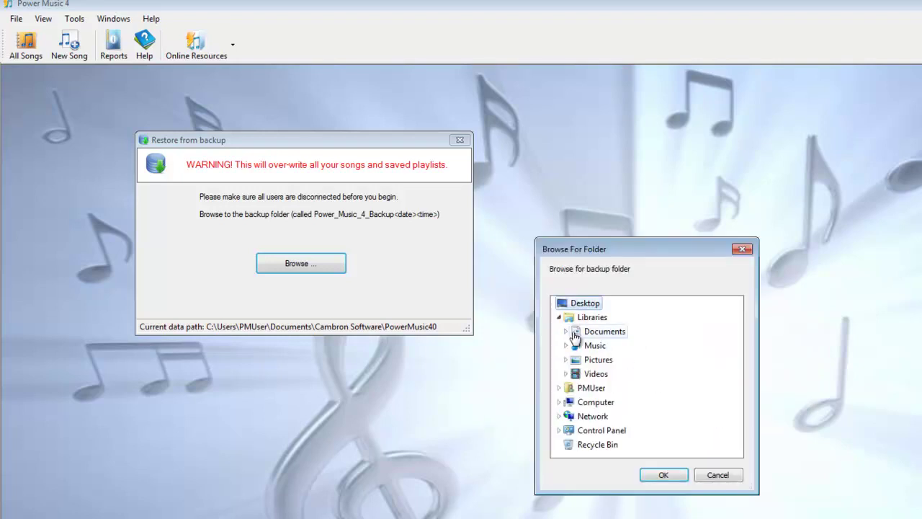
click(609, 346)
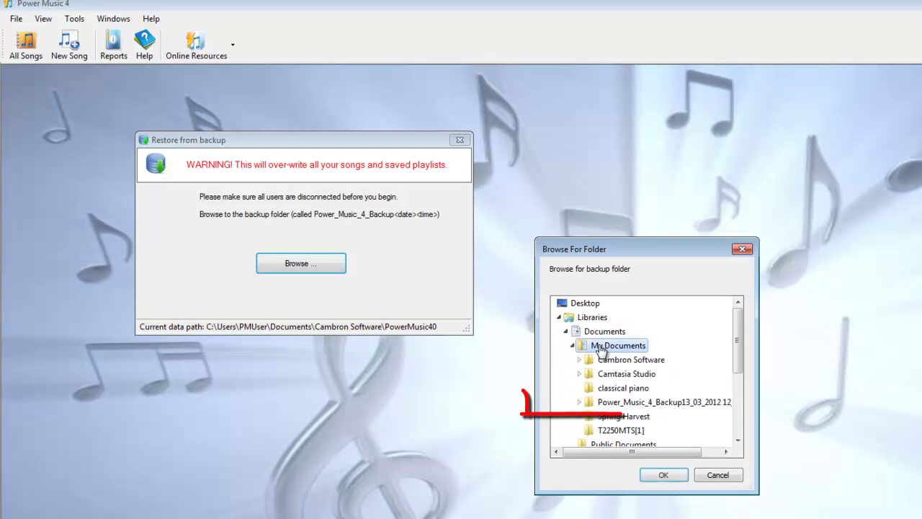
click(641, 404)
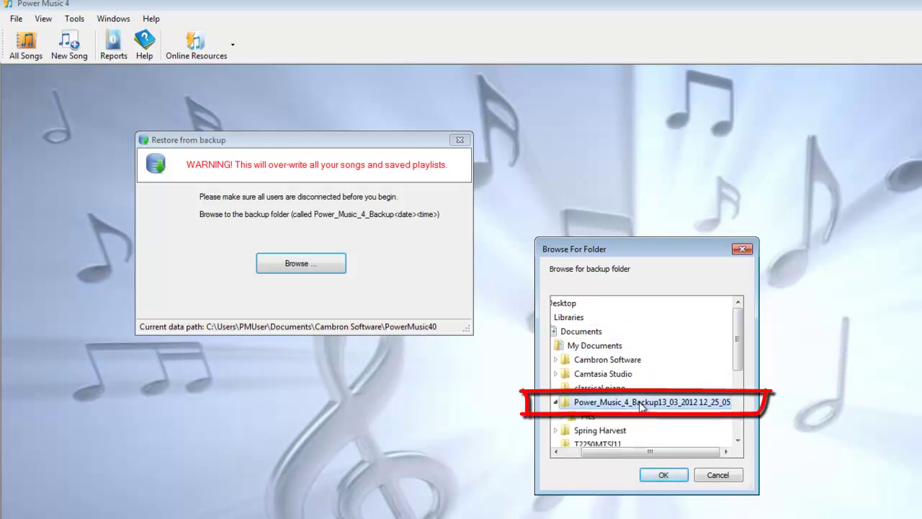
click(666, 475)
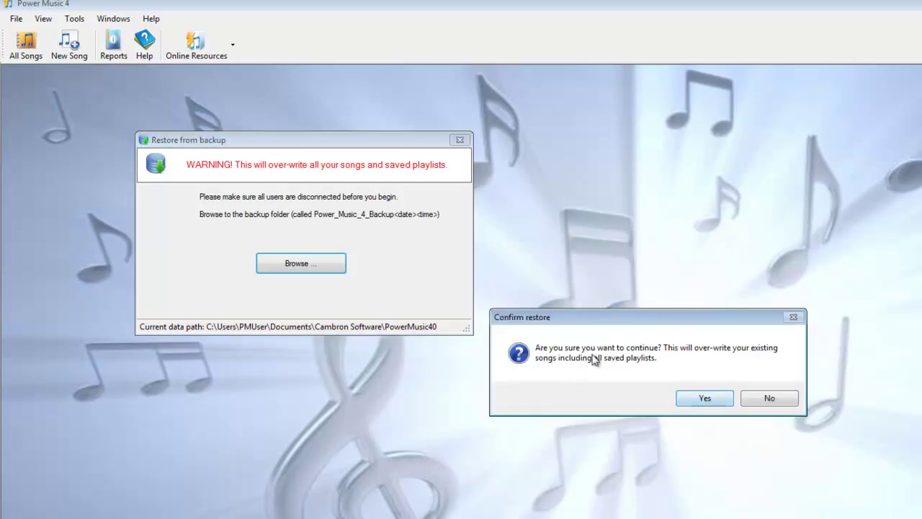
click(705, 399)
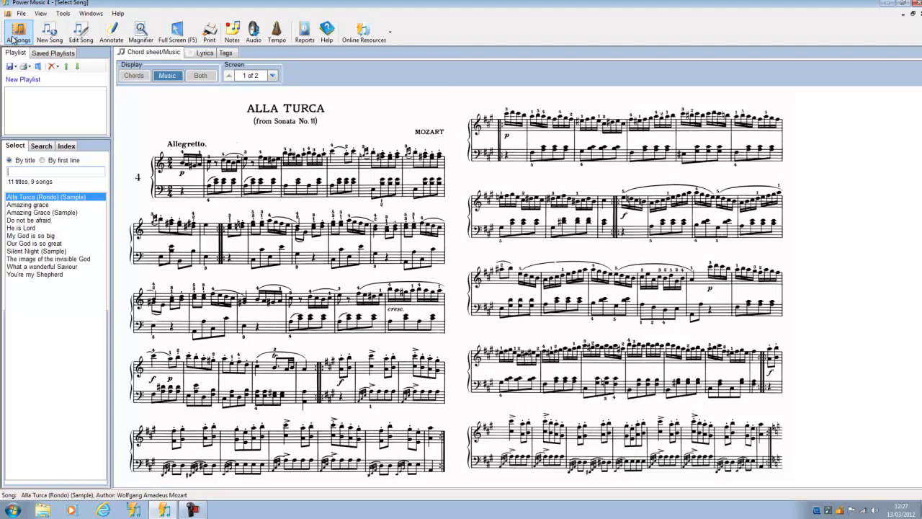
Step: Open He is Lord as a chord sheet and display its tags and lyrics
click(22, 227)
click(134, 75)
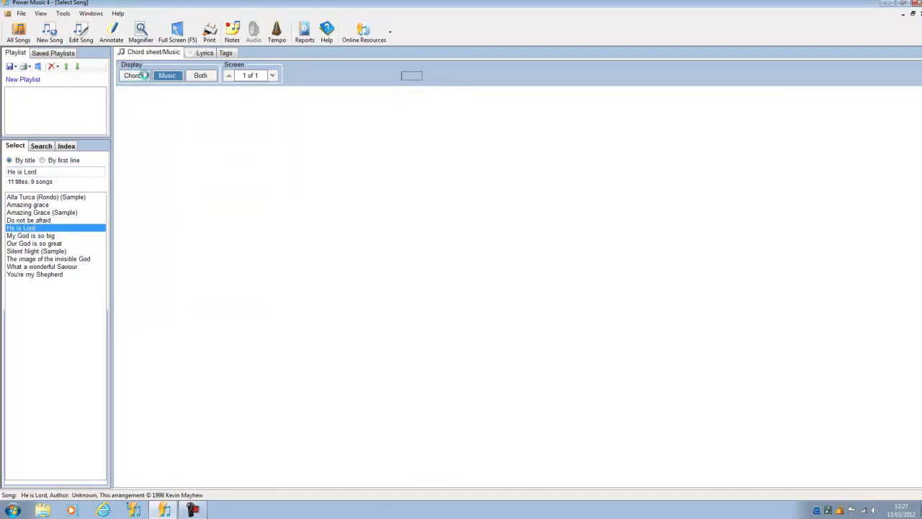
click(226, 53)
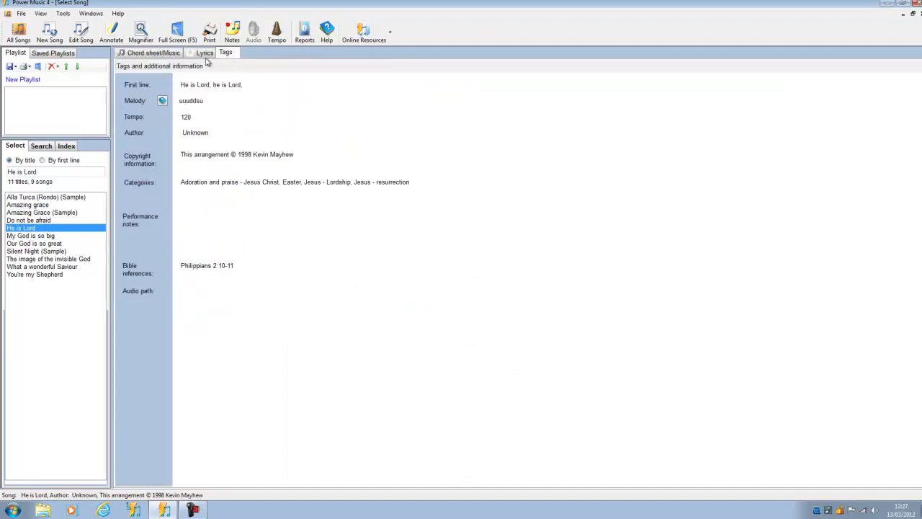
click(205, 53)
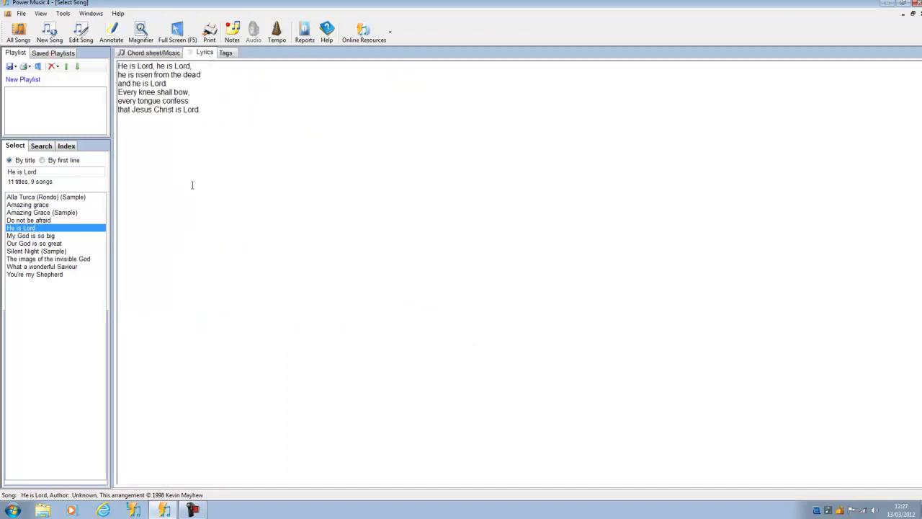
Step: Delete He is Lord via its right-click menu, confirming and dismissing the Song deleted notice
right_click(27, 229)
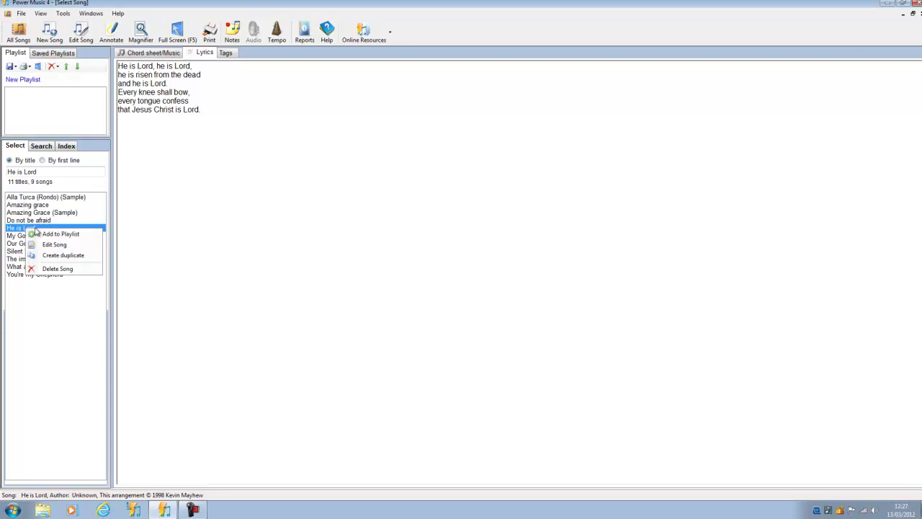
click(57, 268)
click(437, 286)
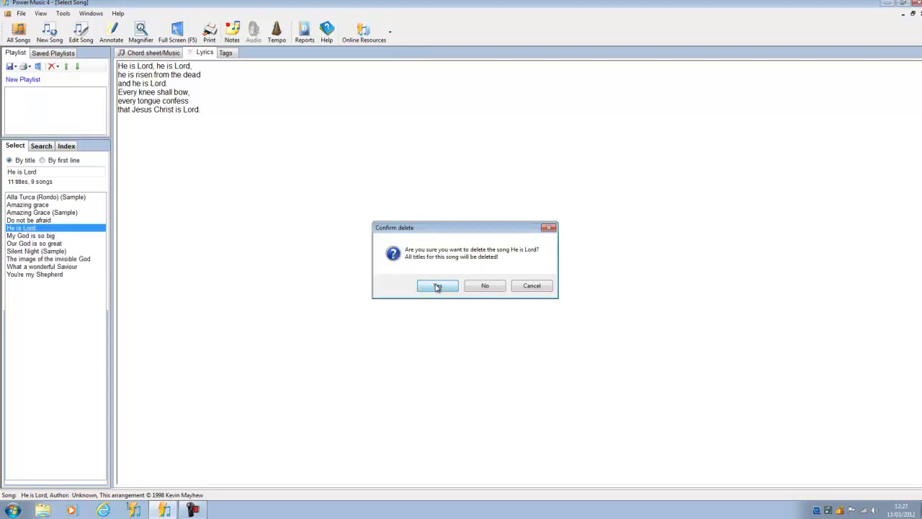
click(495, 281)
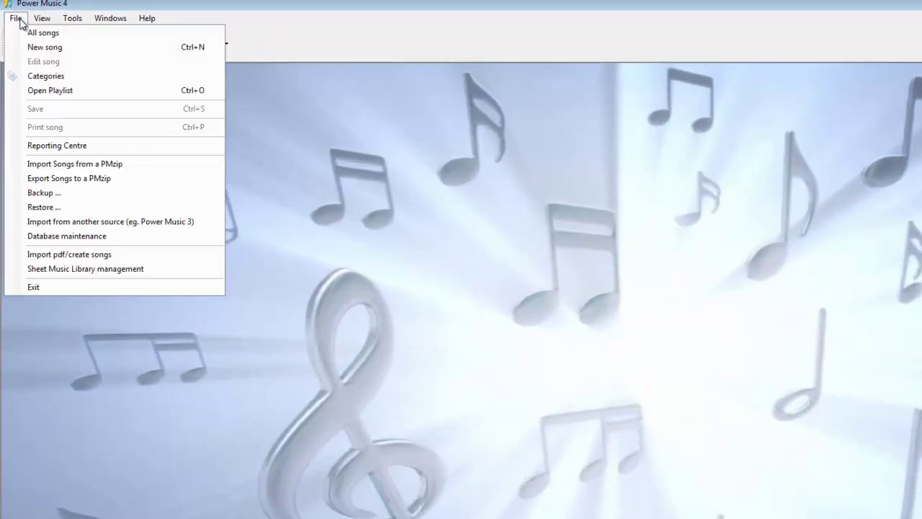
Step: Open Sheet Music Library management and select all 586 unused image files (125.984 Mb)
click(57, 270)
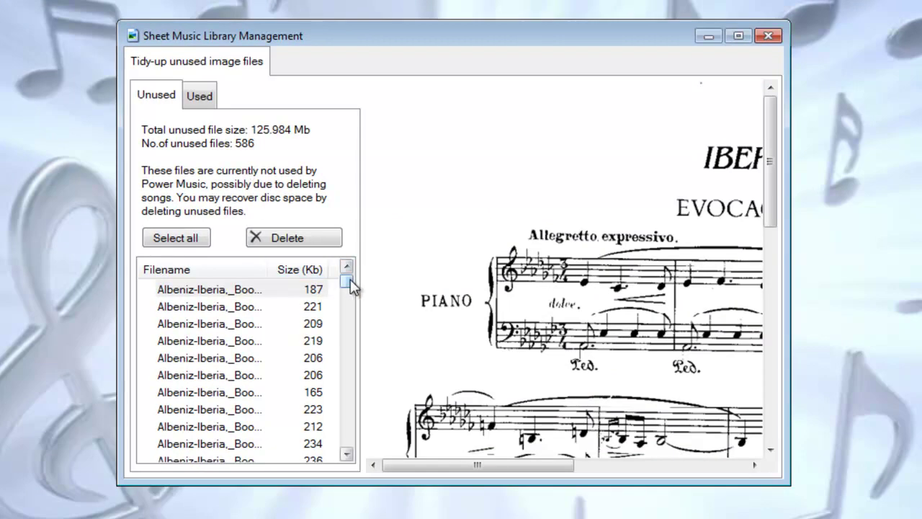
mouse_move(351, 279)
mouse_down()
mouse_move(350, 457)
mouse_move(357, 286)
mouse_up()
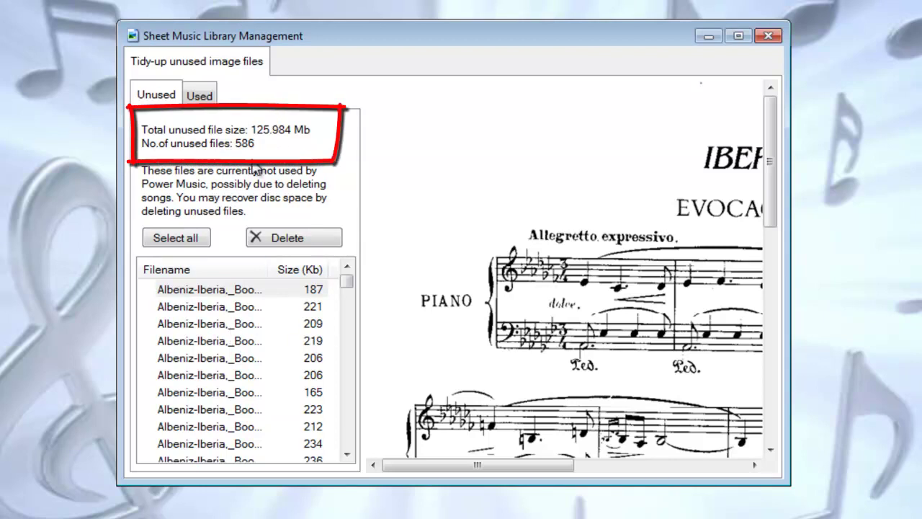
click(181, 239)
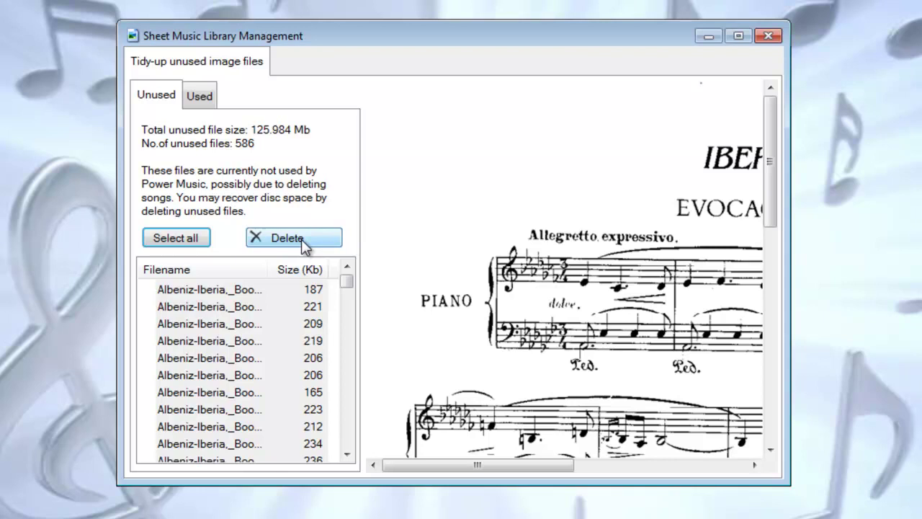
Step: Check the Used files, then delete all 586 selected unused images and confirm completion
click(199, 97)
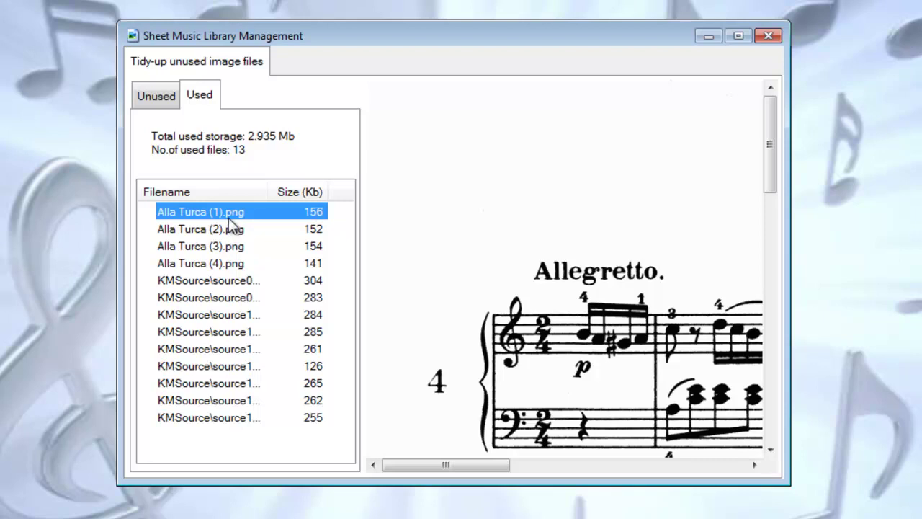
click(155, 95)
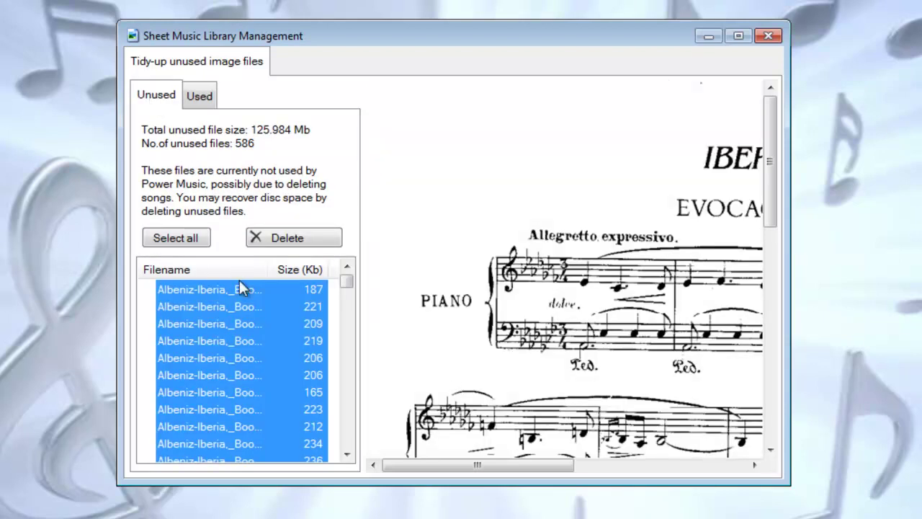
click(295, 239)
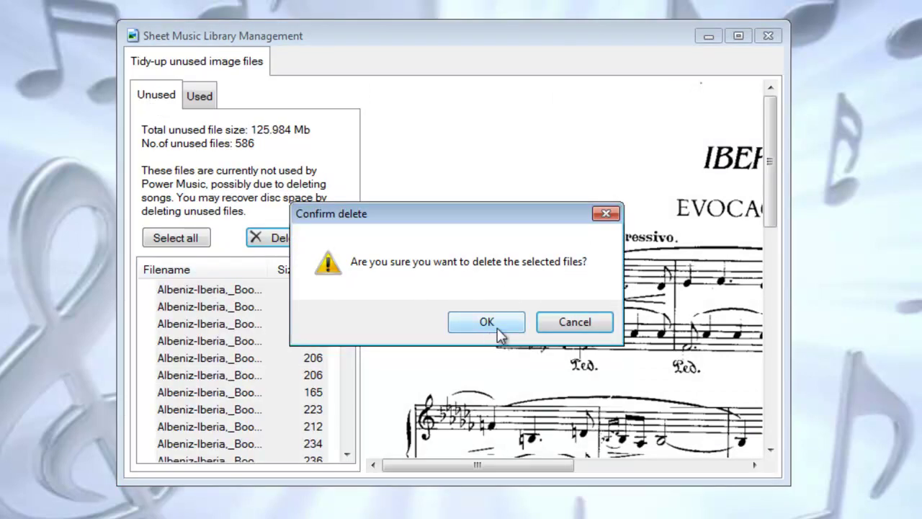
click(498, 324)
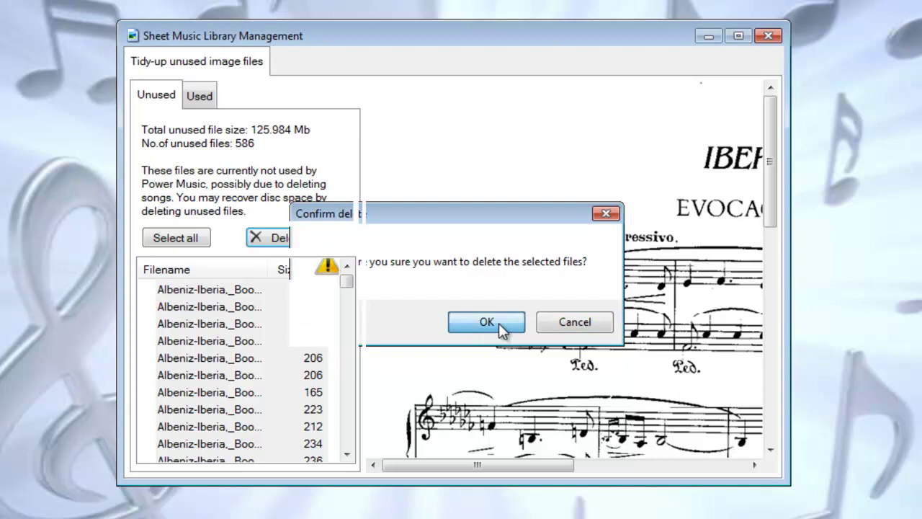
click(498, 324)
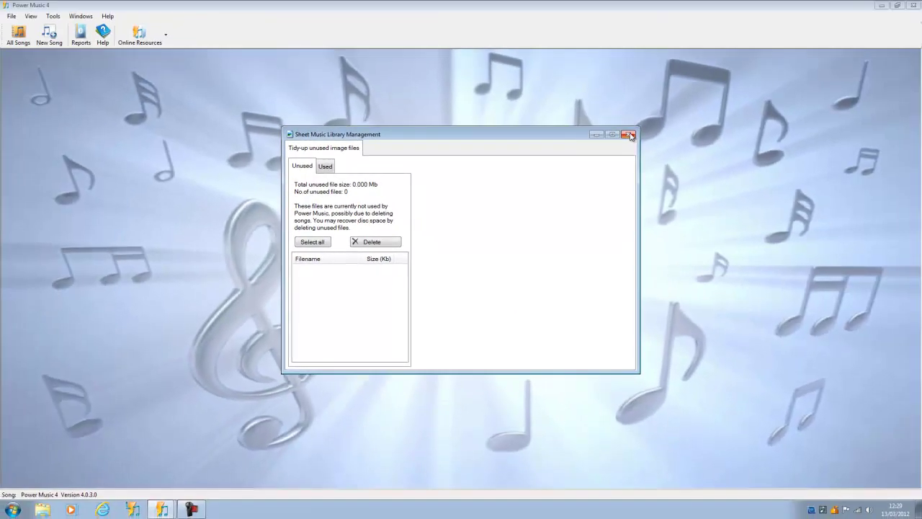
Step: Close the Sheet Music Library Management window with its X button
click(658, 114)
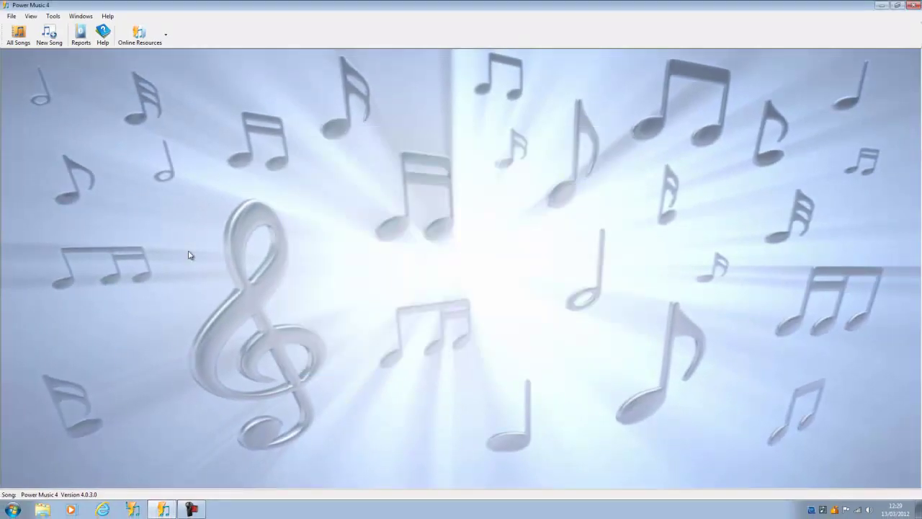